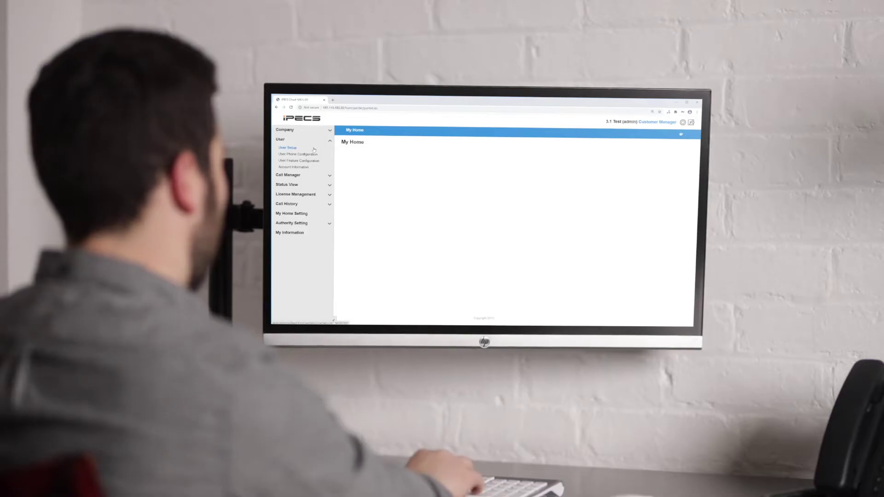
Go to User > User Setup to list the Main Office users at extensions 200–204
click(314, 148)
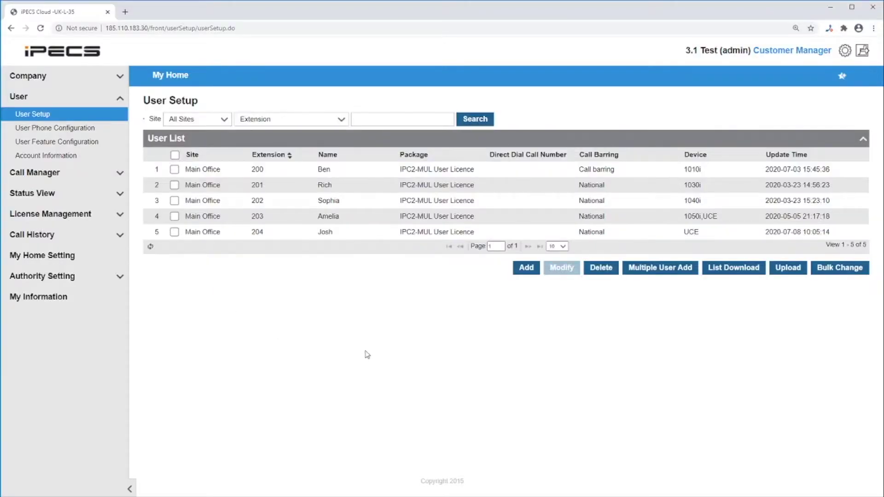
Start a new user with extension 206, the user's first name, and site Main Office
click(527, 268)
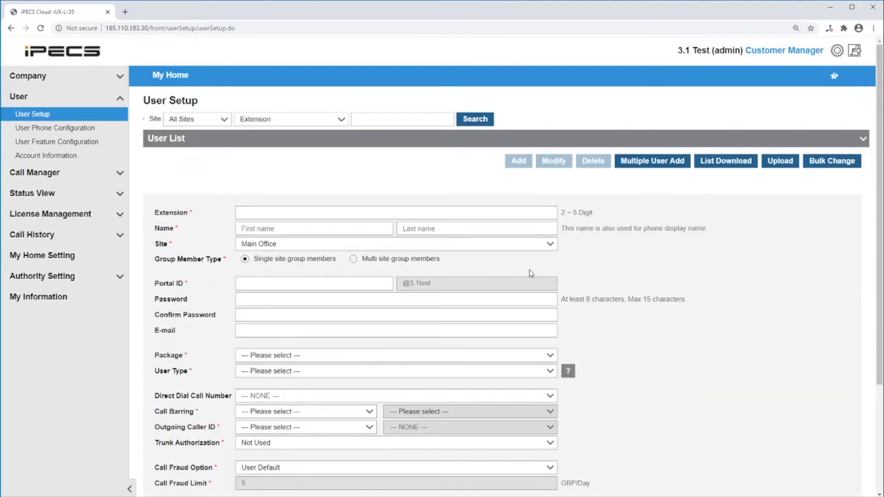
scroll(639, 267, down, 1)
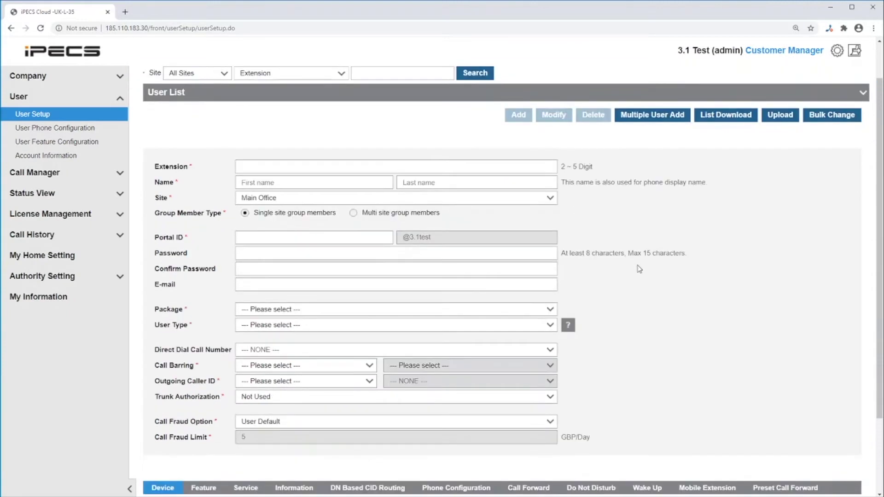
click(425, 162)
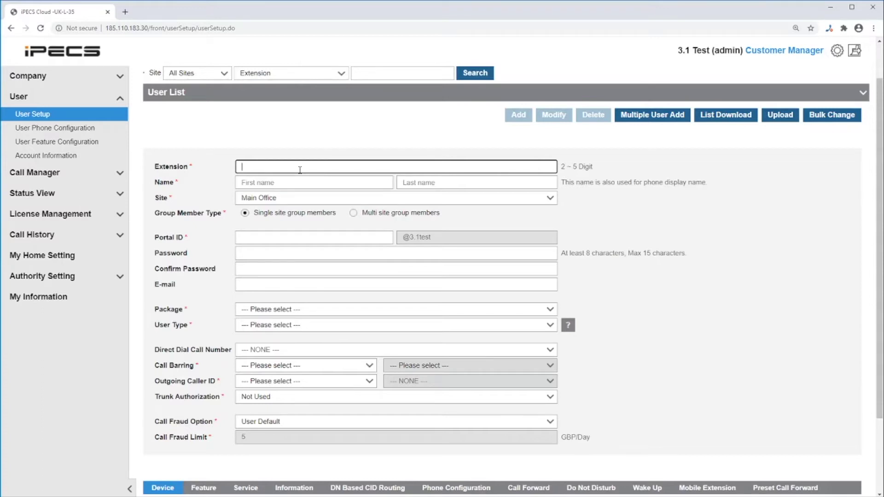
text(206)
click(298, 187)
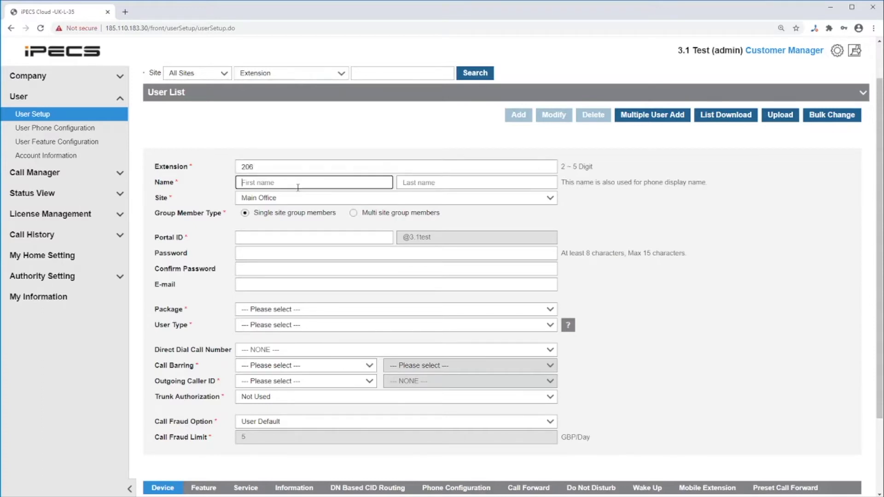
text(David)
click(296, 201)
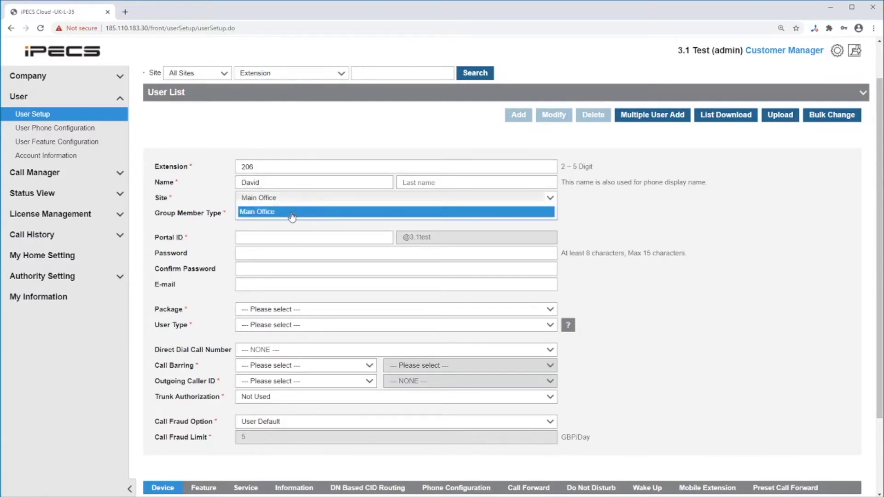
click(291, 213)
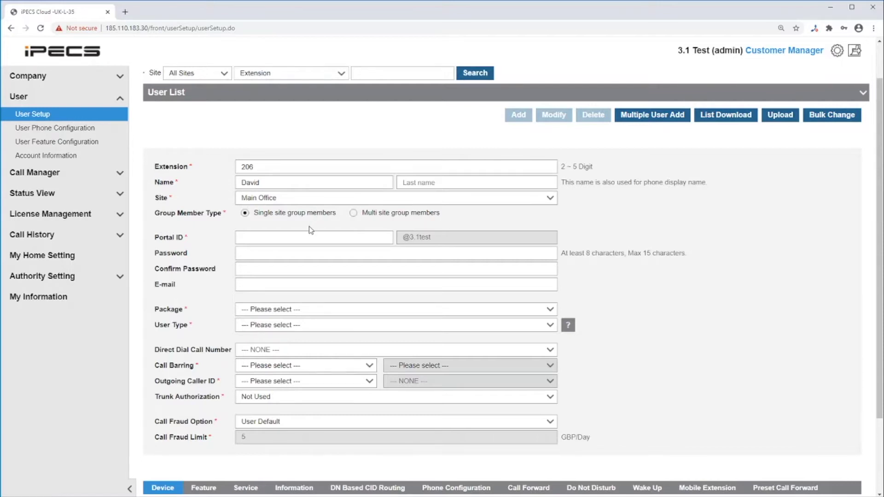
click(281, 237)
Enter Portal ID 206 and the account password in both Password and Confirm Password
text(206)
key(Tab)
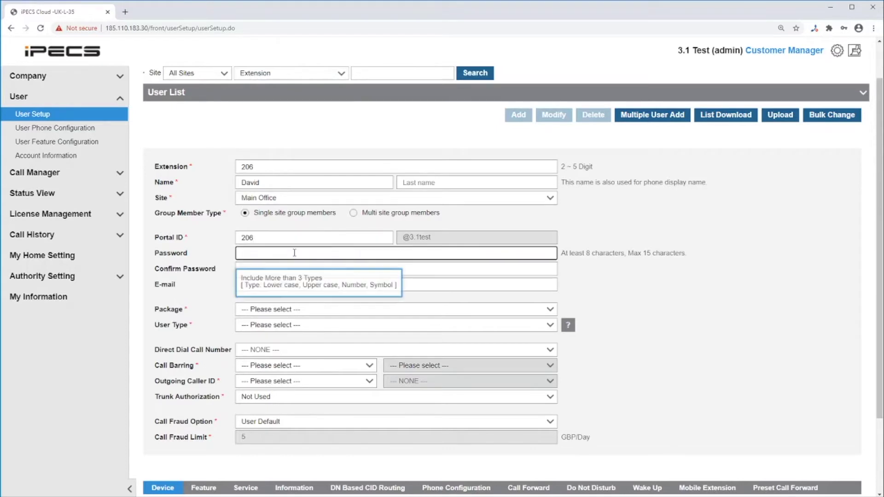
key(ctrl+v)
click(284, 270)
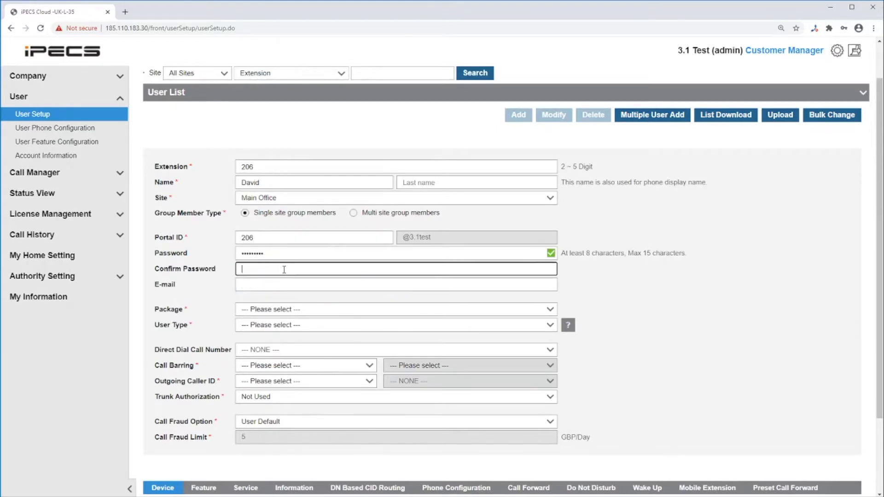
key(ctrl+v)
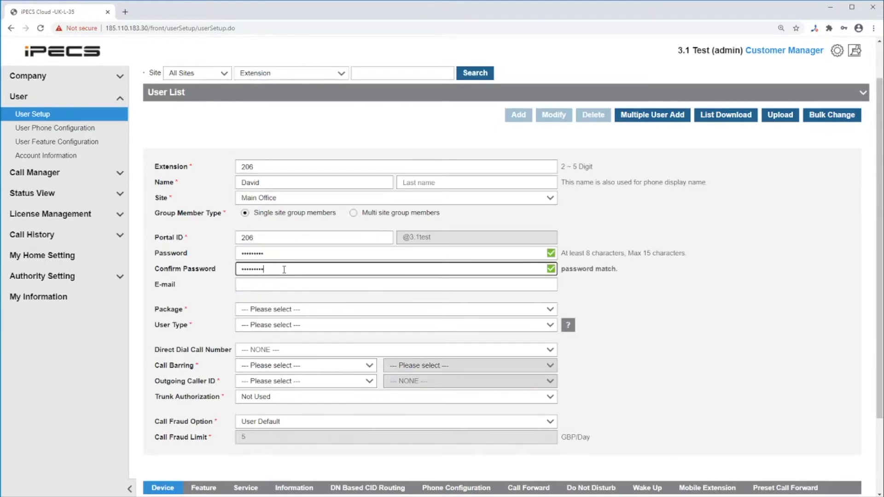
click(223, 283)
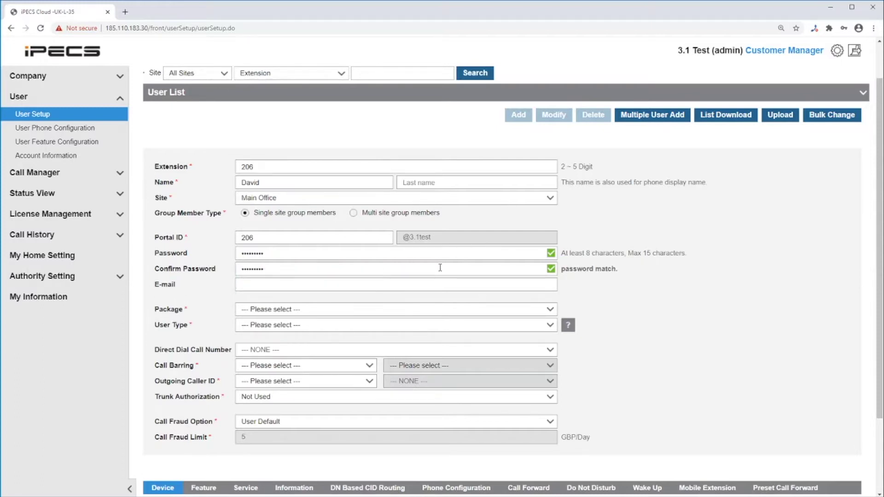
click(395, 283)
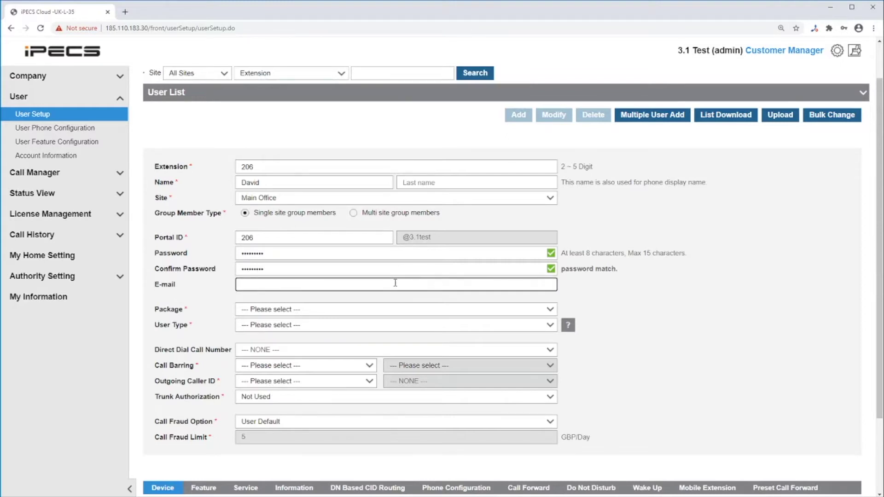
Choose package IPC2-LTLM Lifetime User (5) and user type Single Client, reviewing the user-type help
click(385, 309)
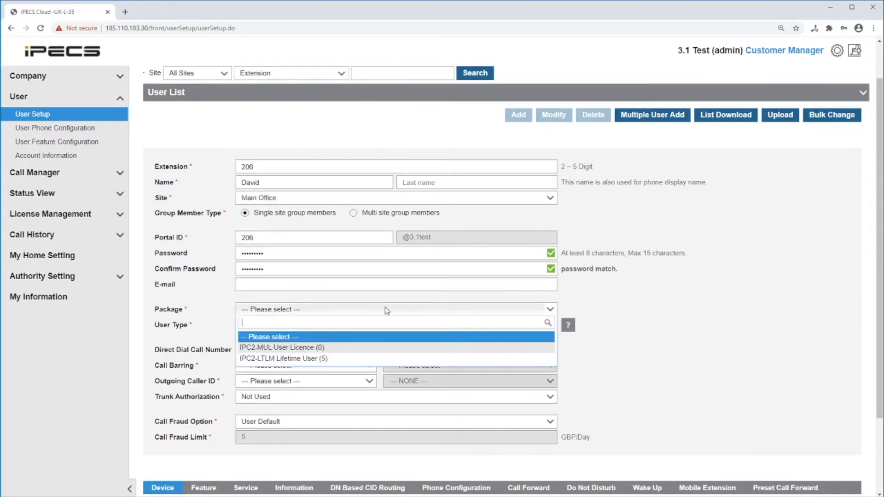
click(343, 358)
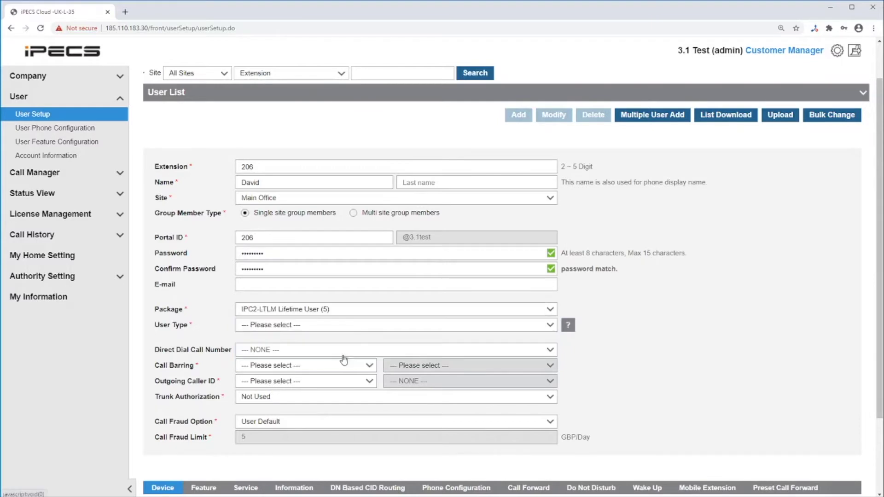
click(351, 330)
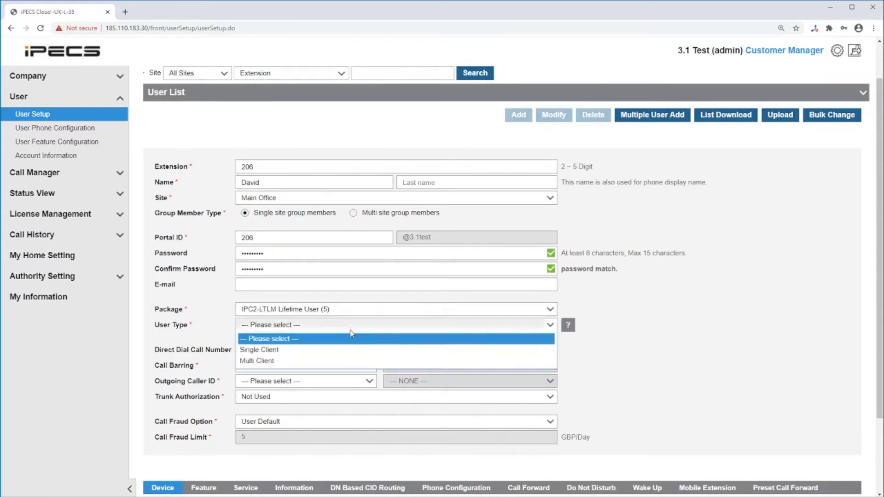
click(345, 348)
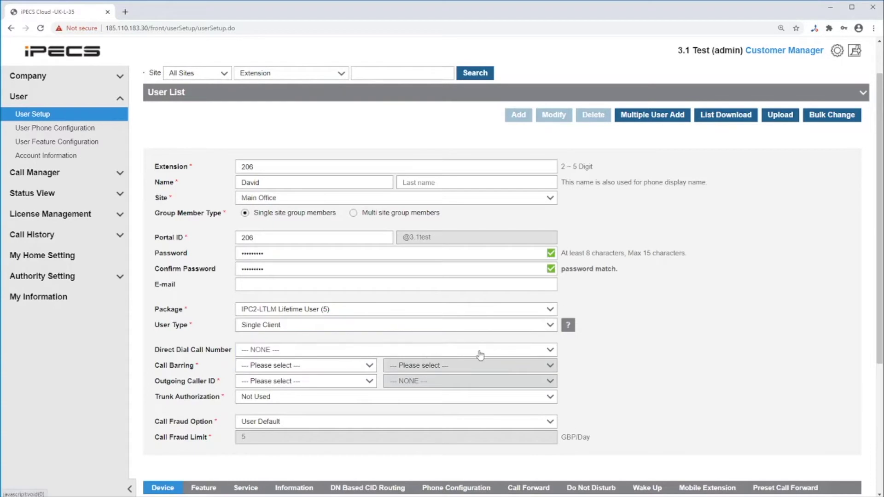
click(569, 327)
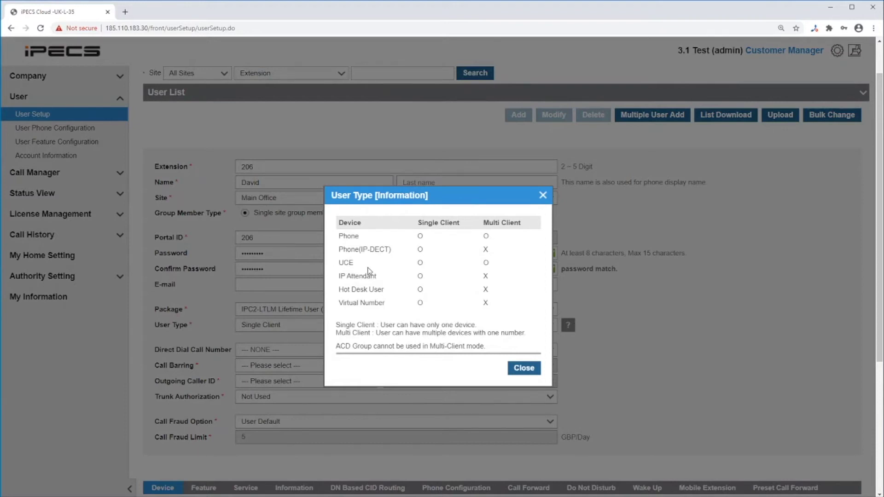
click(544, 196)
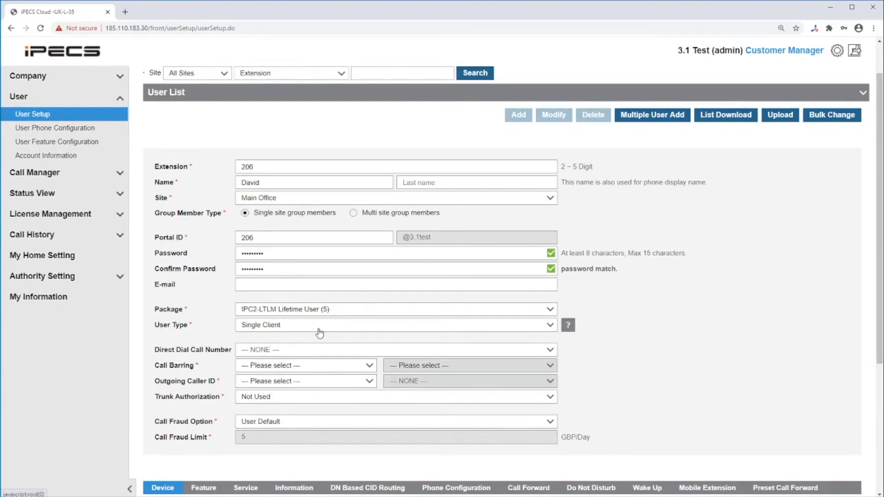
Keep Direct Dial Call Number at NONE and set Individual Call Barring at National level
click(304, 353)
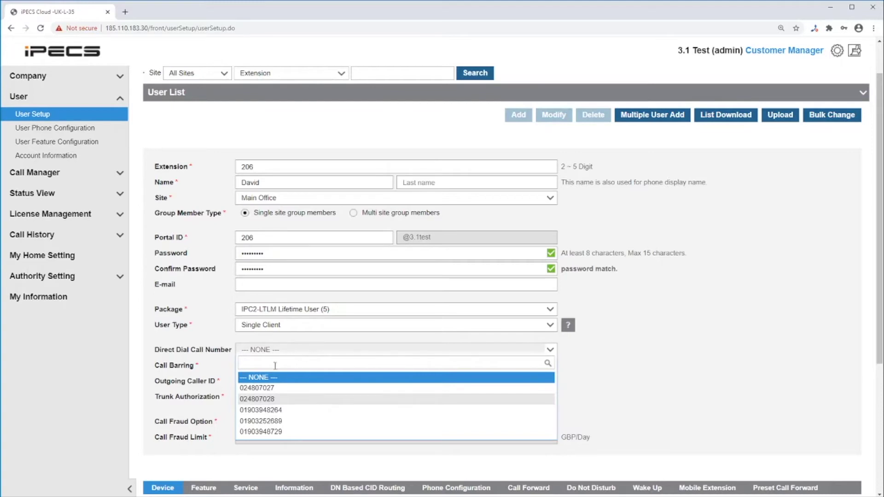
click(269, 379)
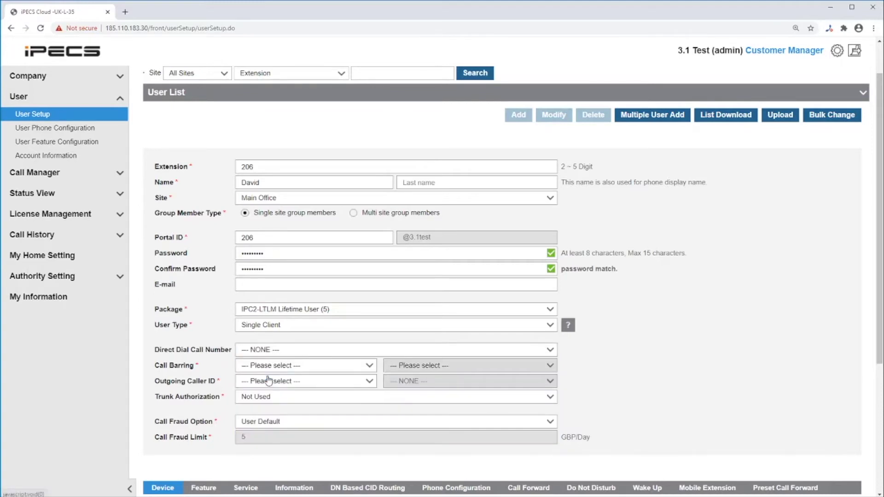
click(332, 374)
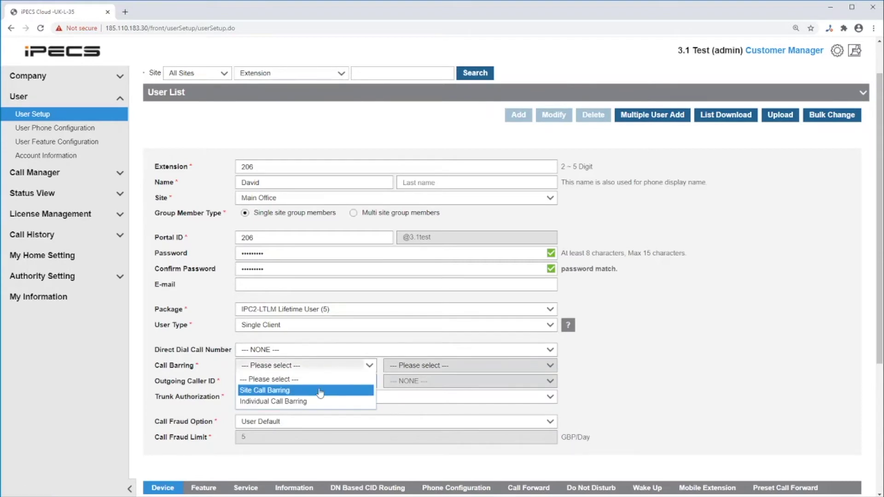
click(320, 391)
click(317, 369)
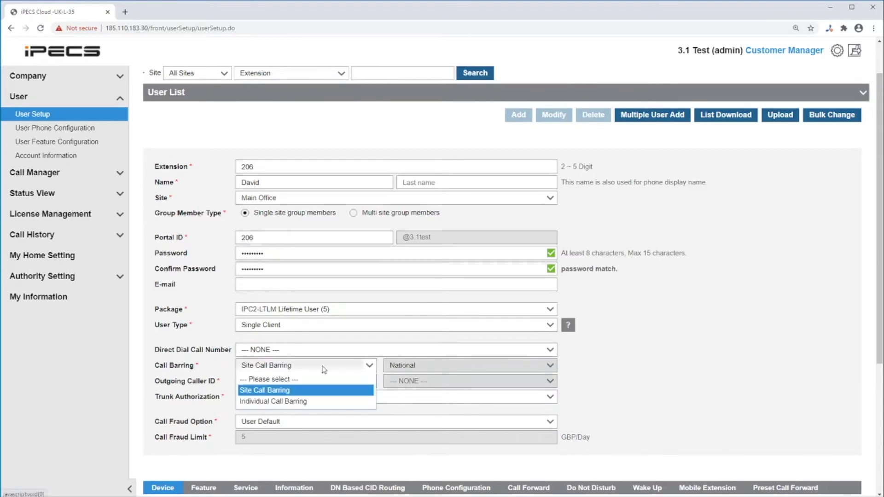
click(364, 401)
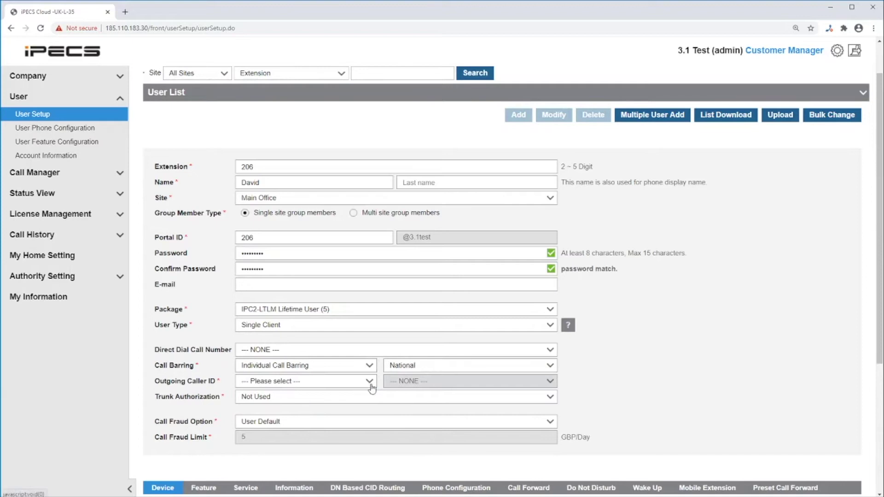
click(420, 370)
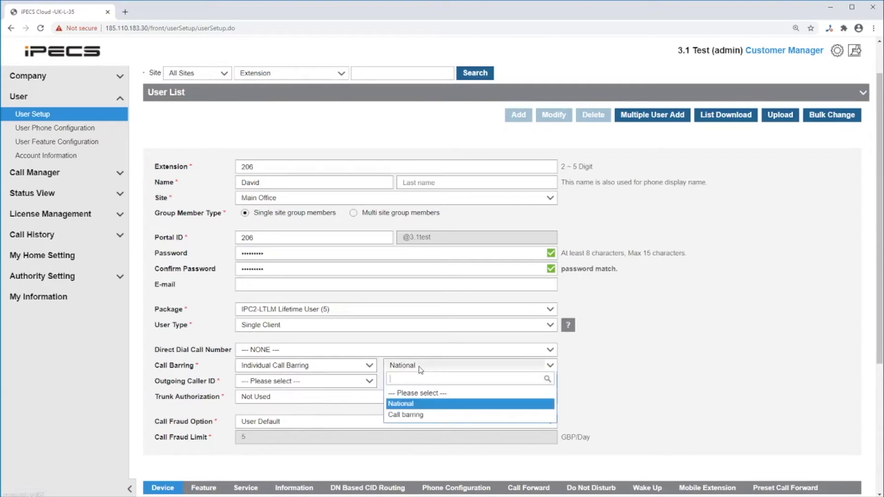
click(419, 408)
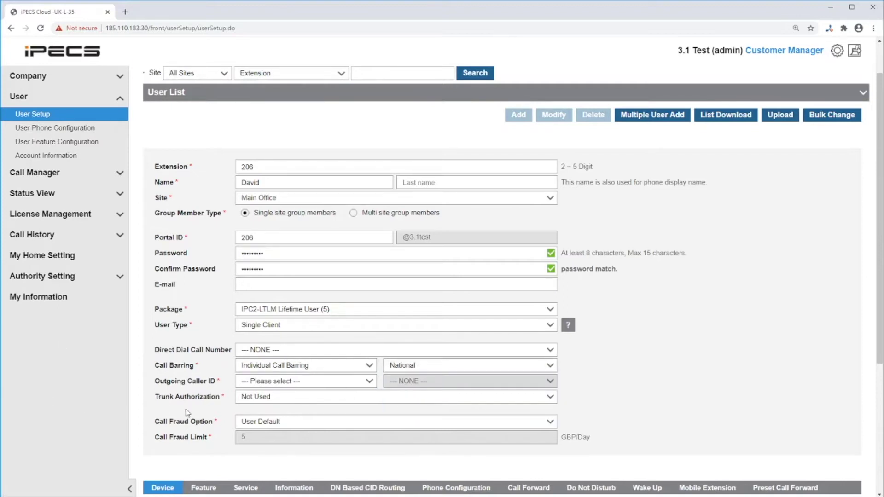
Try the Company, Site and Individual Direct Dial options for Outgoing Caller ID
click(304, 384)
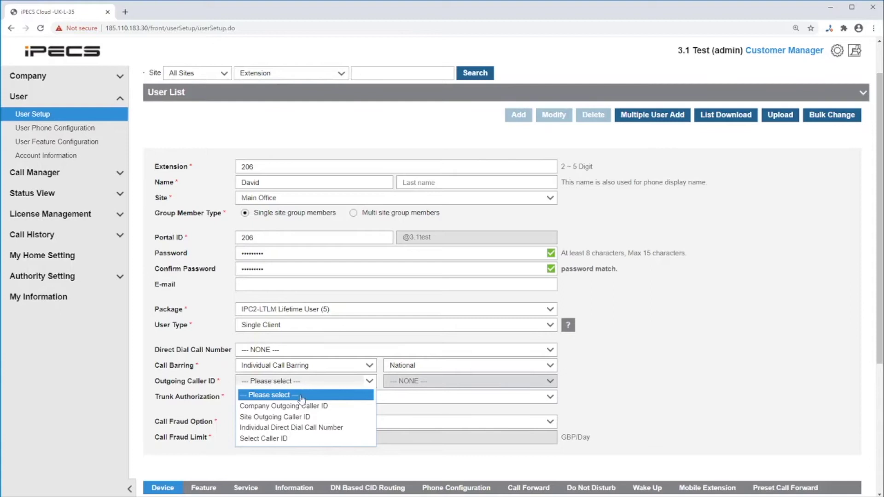
click(303, 406)
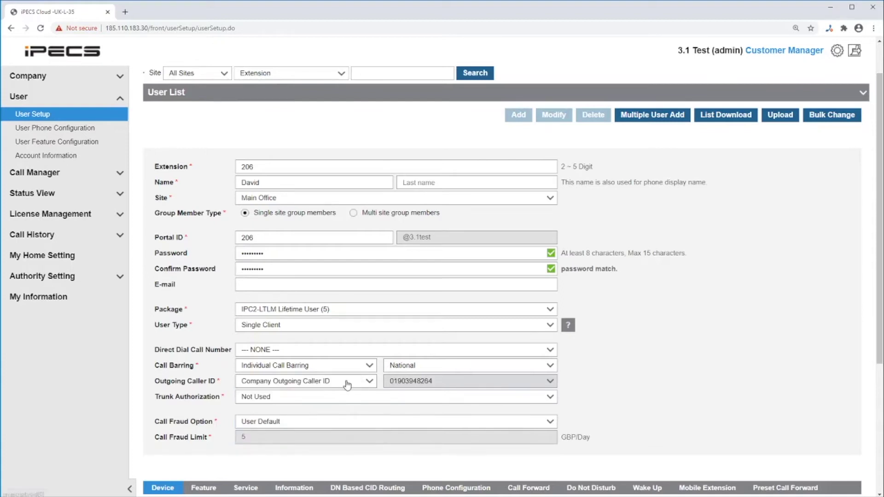
click(341, 381)
click(307, 417)
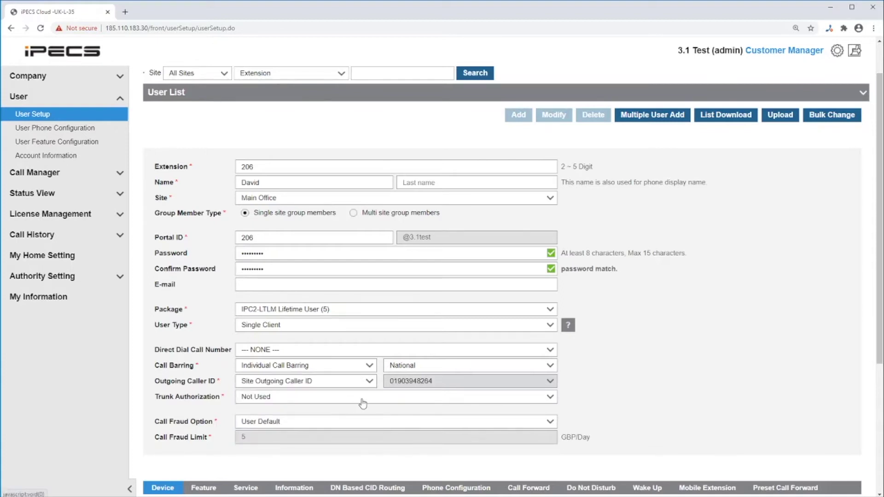
click(356, 385)
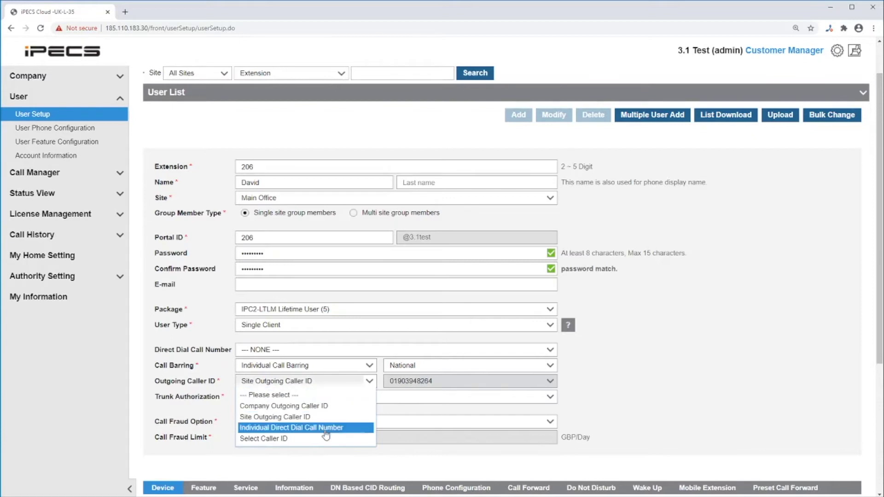
click(344, 429)
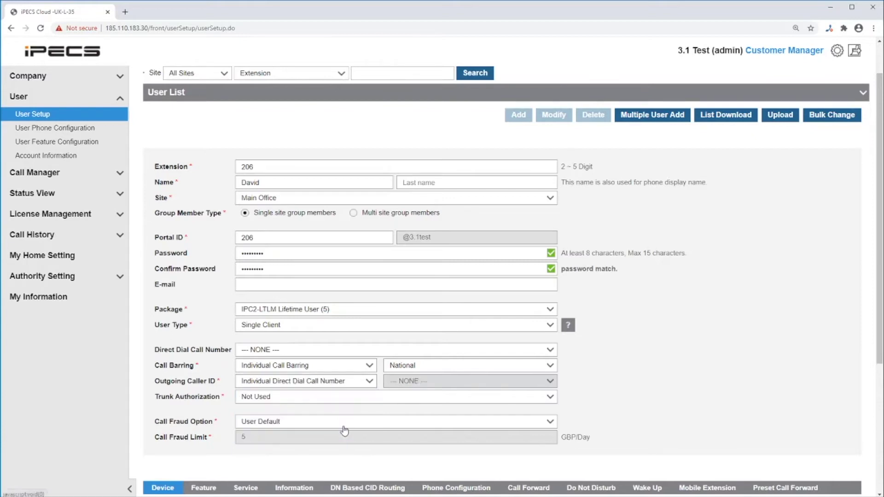
Assign the first direct dial number, then set Direct Dial Call Number back to NONE
click(303, 353)
click(290, 388)
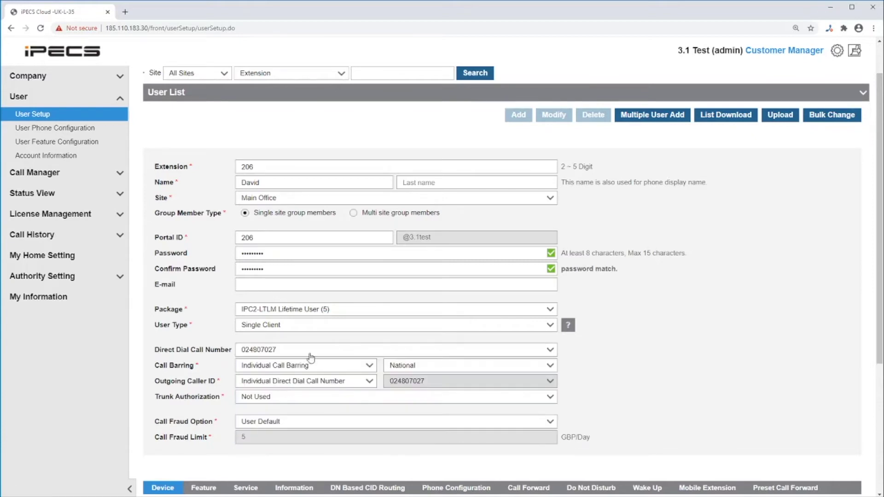
click(320, 350)
click(300, 377)
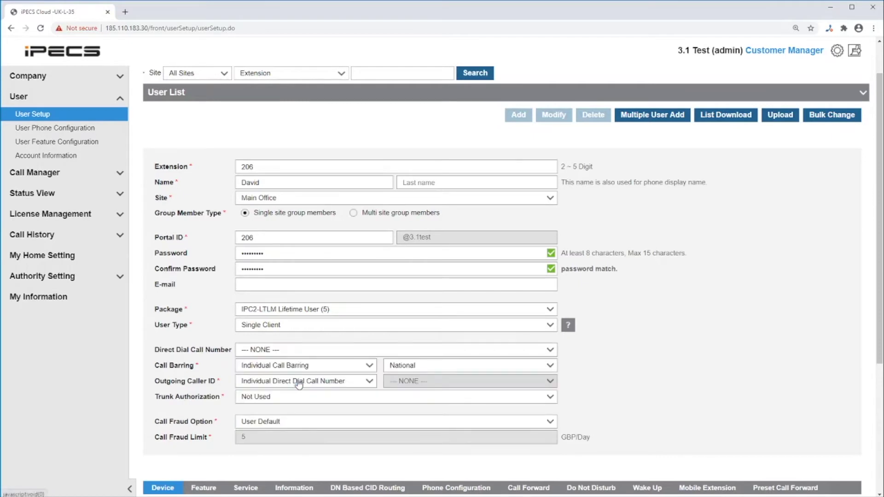
Set Outgoing Caller ID to Select Caller ID with a specific caller number
click(334, 383)
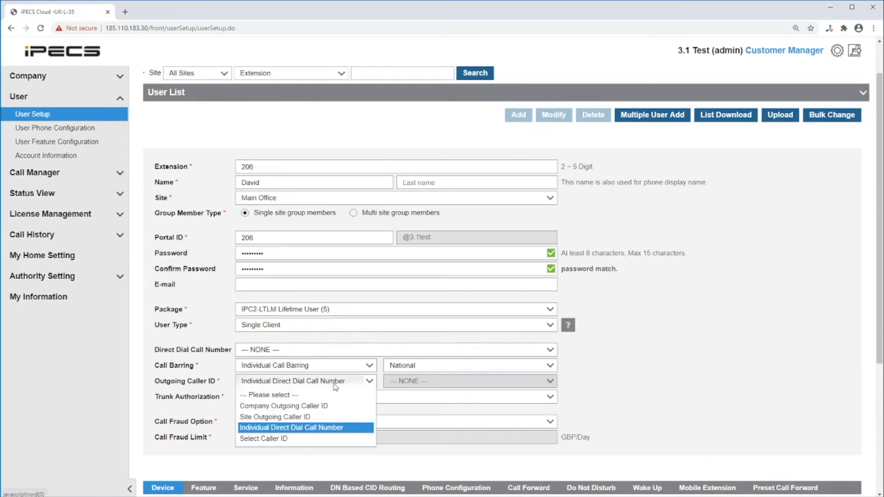
click(297, 438)
click(414, 382)
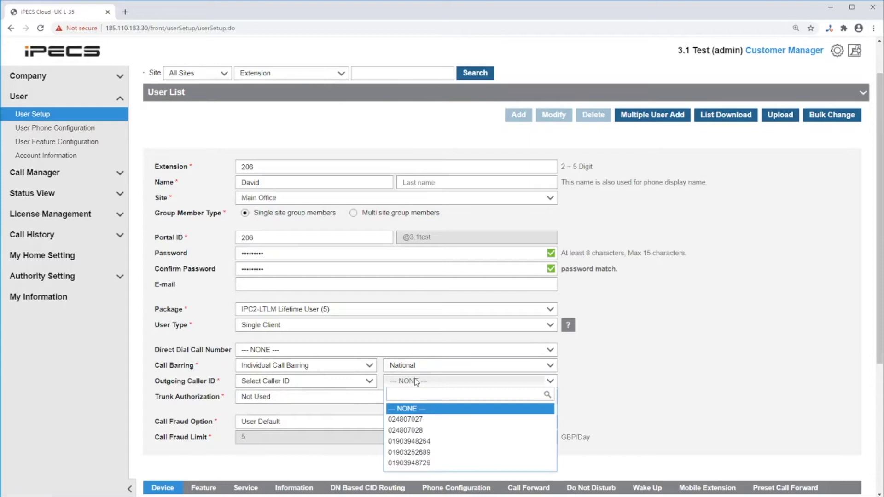
click(428, 442)
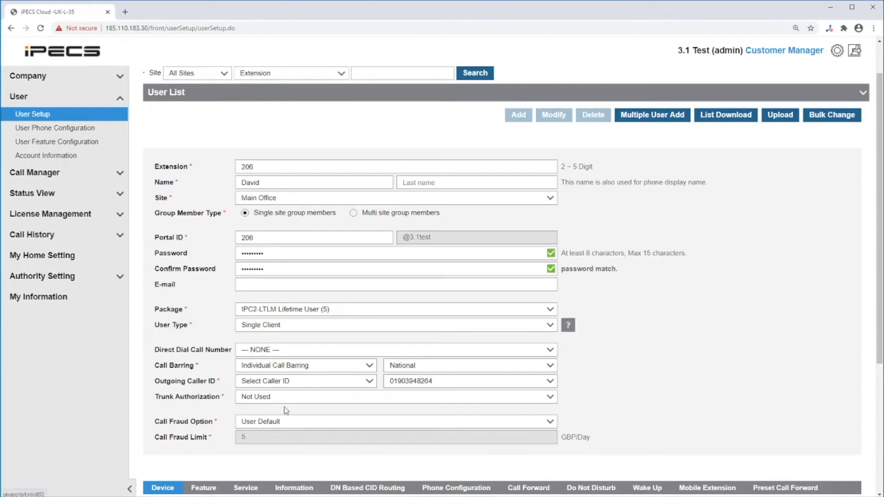
Choose Select Individual Call Fraud and select the existing Call Fraud Limit value
click(302, 423)
click(288, 450)
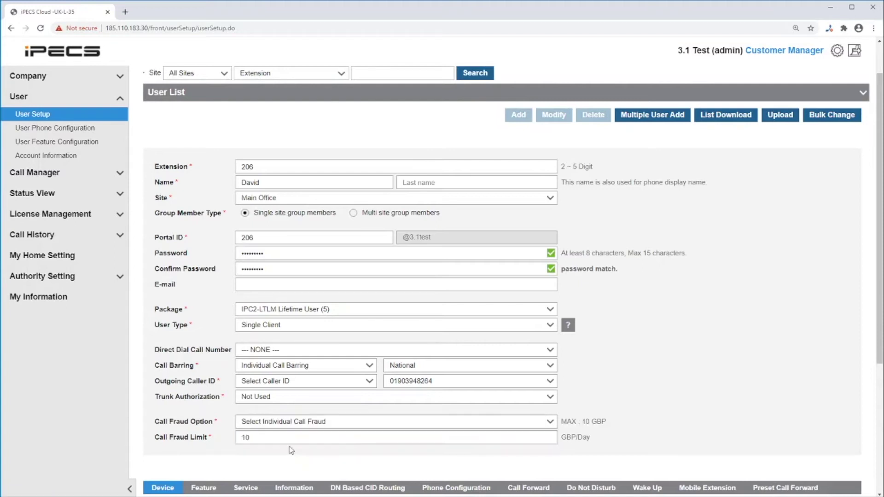
drag(283, 437, 234, 435)
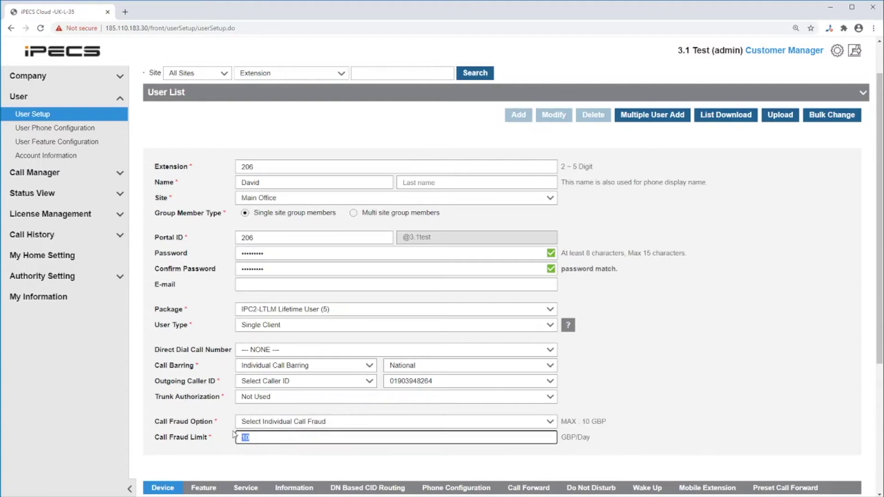
Set the Call Fraud Limit to 5 GBP/Day
text(5)
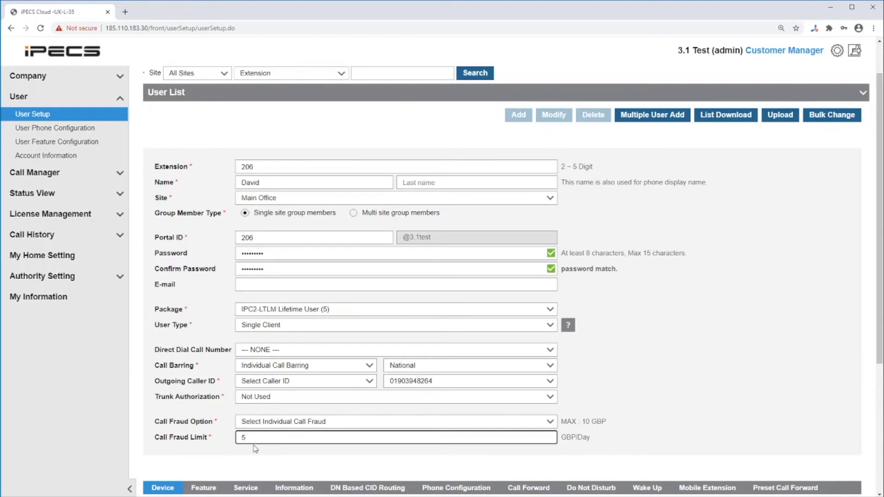
scroll(255, 449, down, 1)
scroll(256, 449, down, 4)
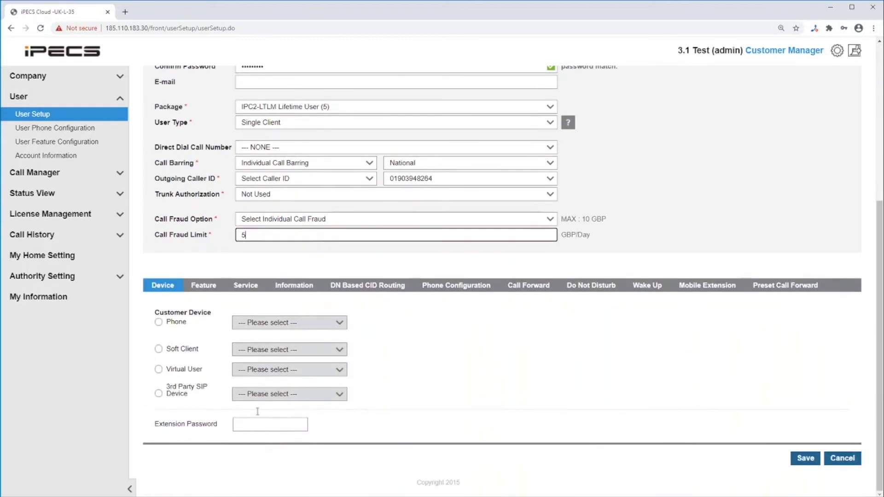
Make the device a 1050i phone with MAC B061C71E1267, then switch it to Soft Client
click(159, 322)
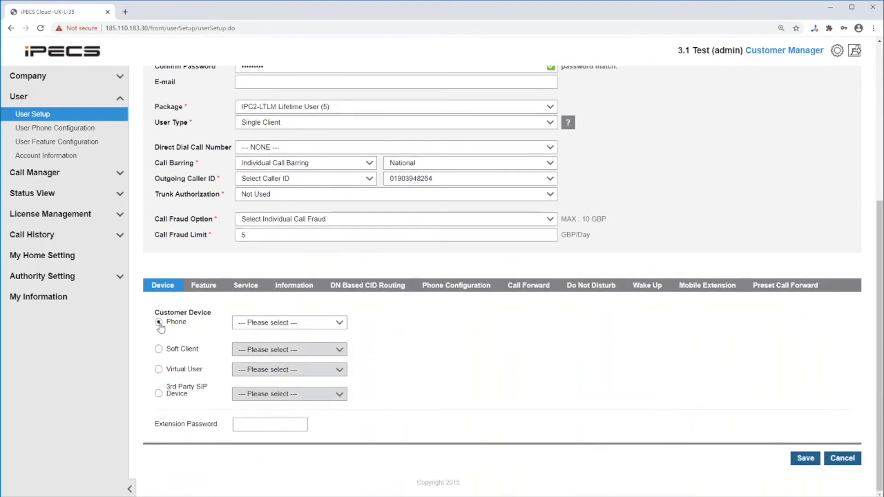
click(289, 327)
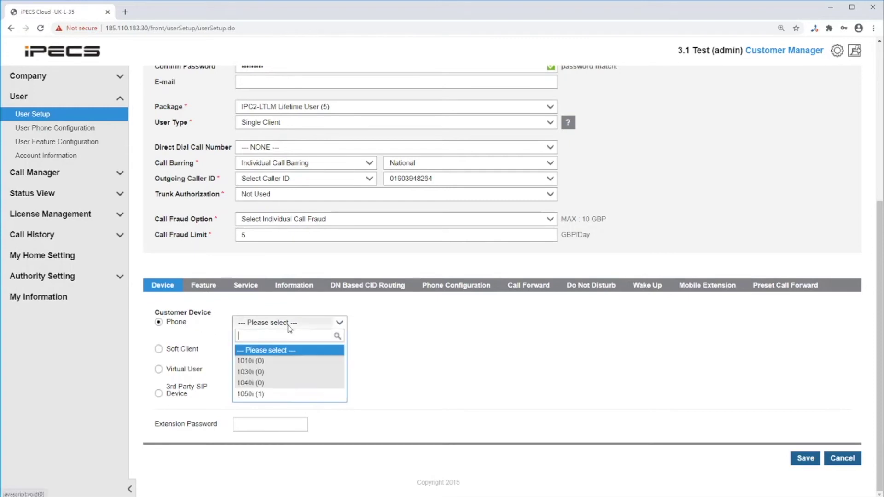
click(271, 394)
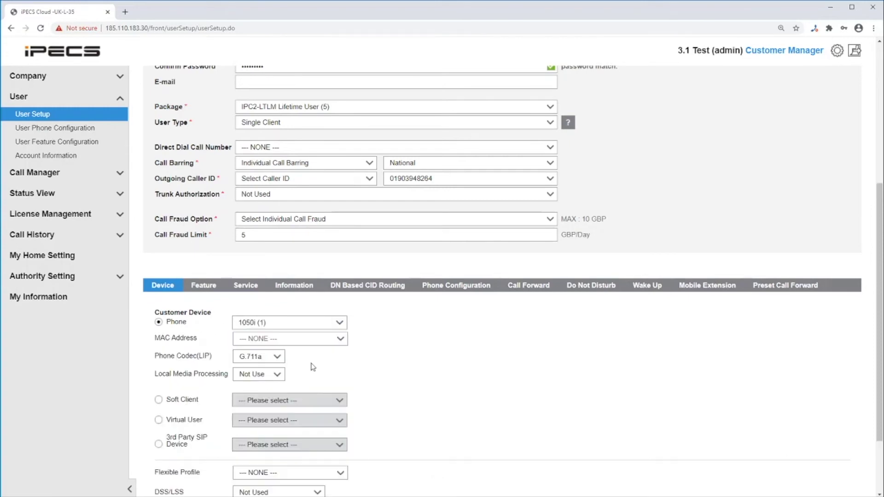
click(328, 341)
click(300, 388)
scroll(299, 388, down, 1)
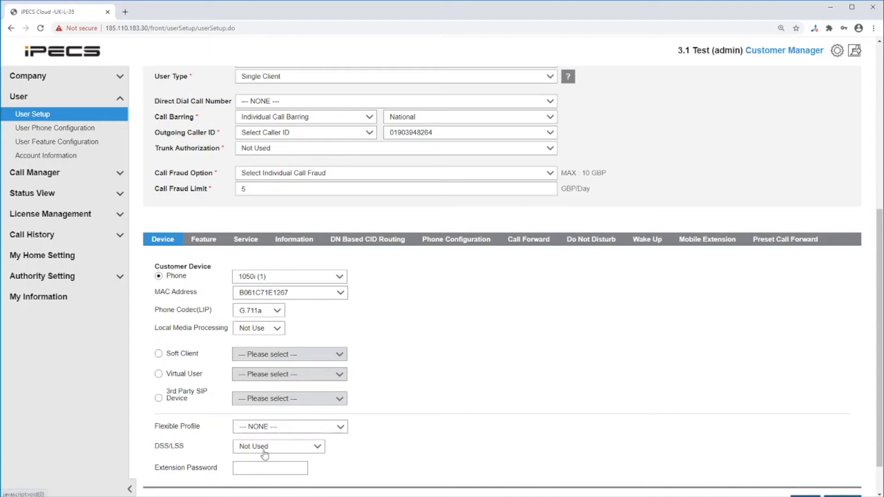
click(158, 354)
Try the Soft Client options, then Virtual User as a HotDesk User
click(316, 350)
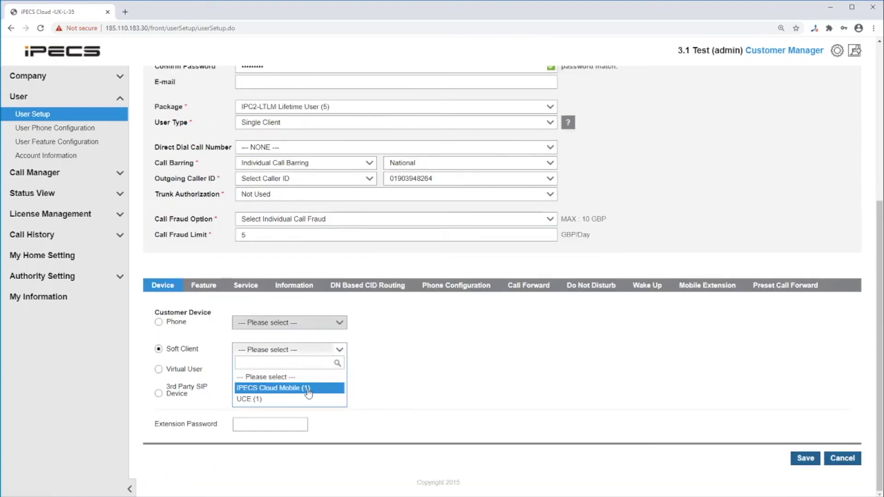
click(159, 372)
click(160, 370)
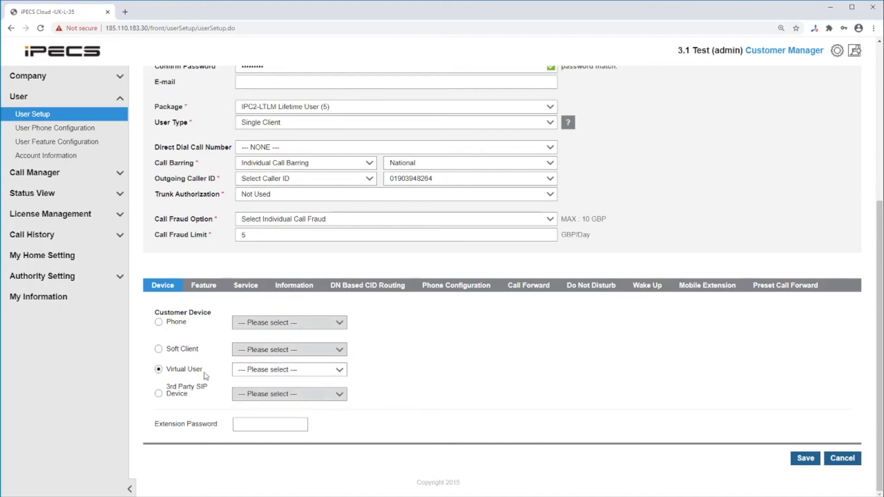
click(305, 378)
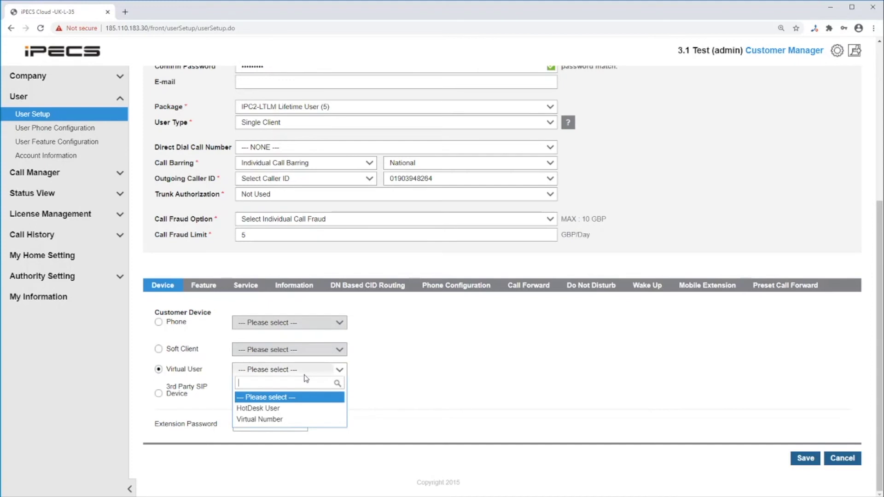
click(300, 414)
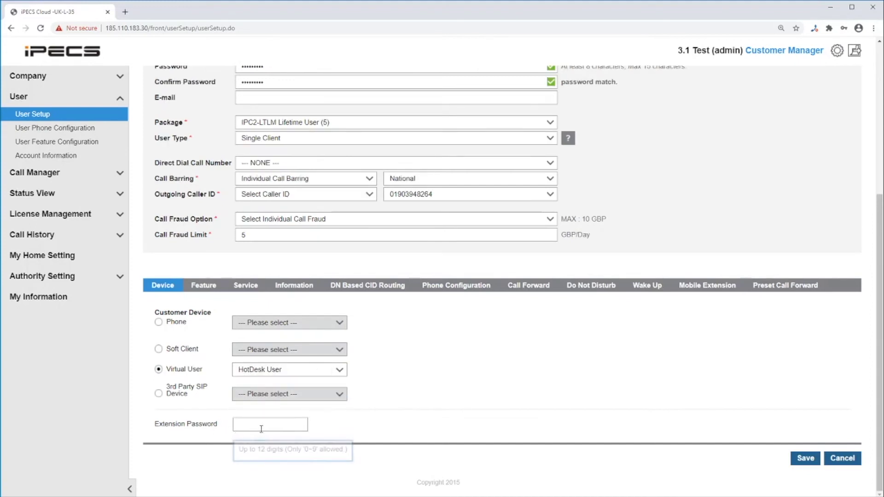
click(280, 426)
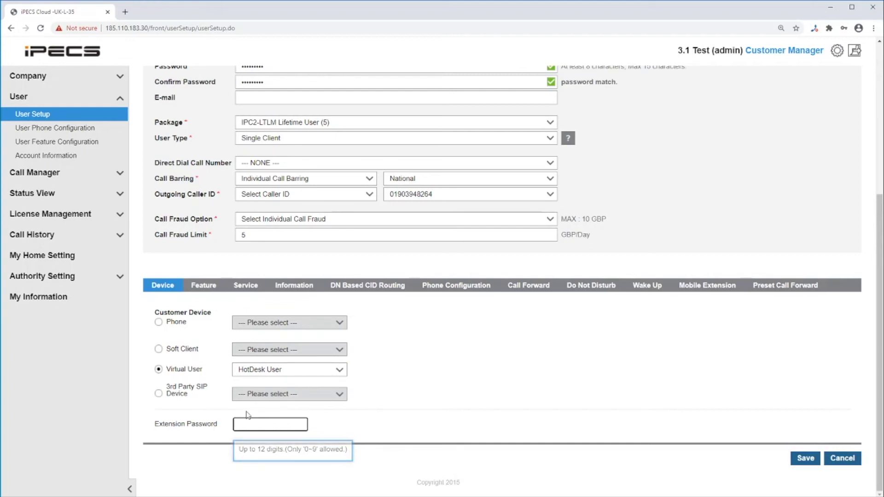
Set the device to 3rd Party SIP Device CISCO SPA112 (1) and show the Feature tab
click(159, 394)
click(292, 396)
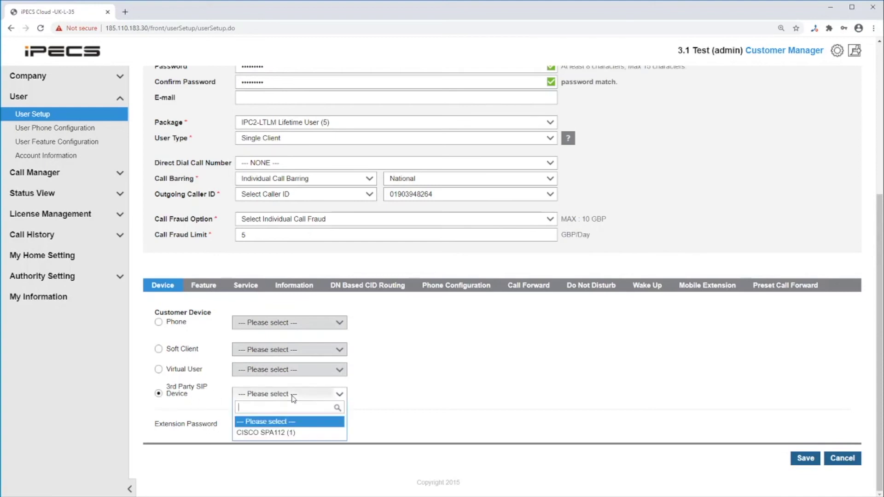
click(285, 432)
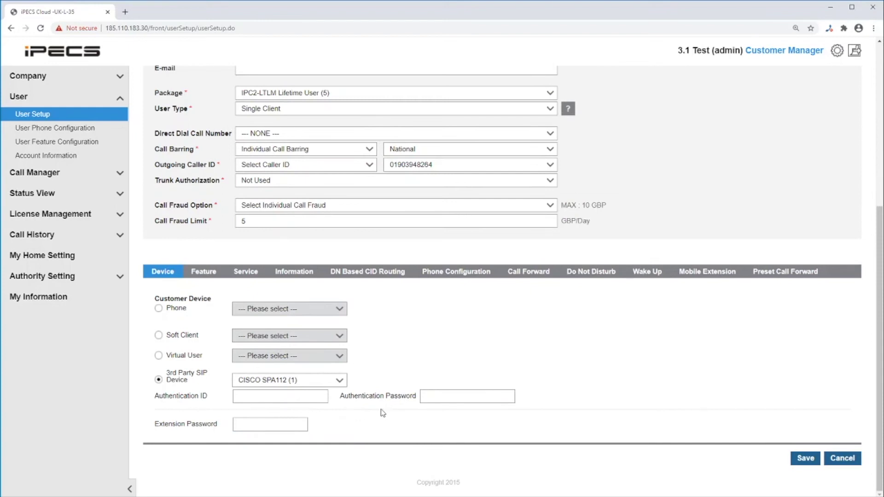
click(199, 272)
scroll(204, 310, down, 3)
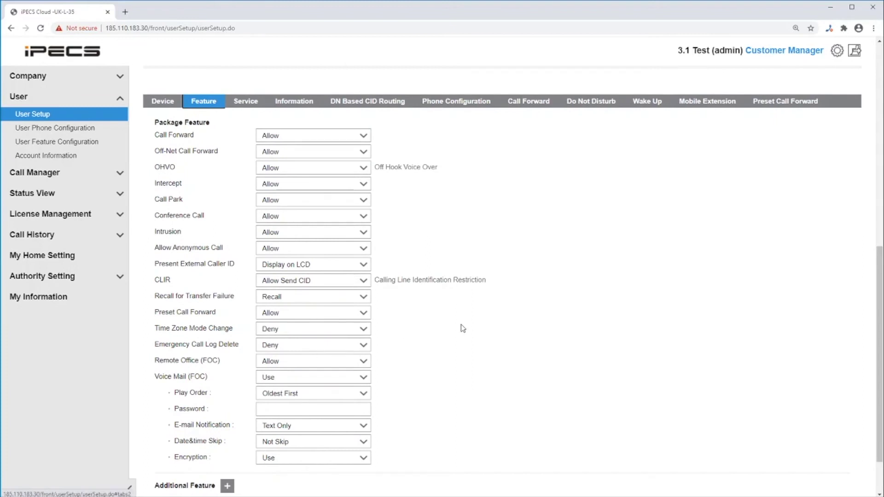
Set CLIR to Restrict, keeping anonymous calls allowed and time zone mode change denied
click(308, 250)
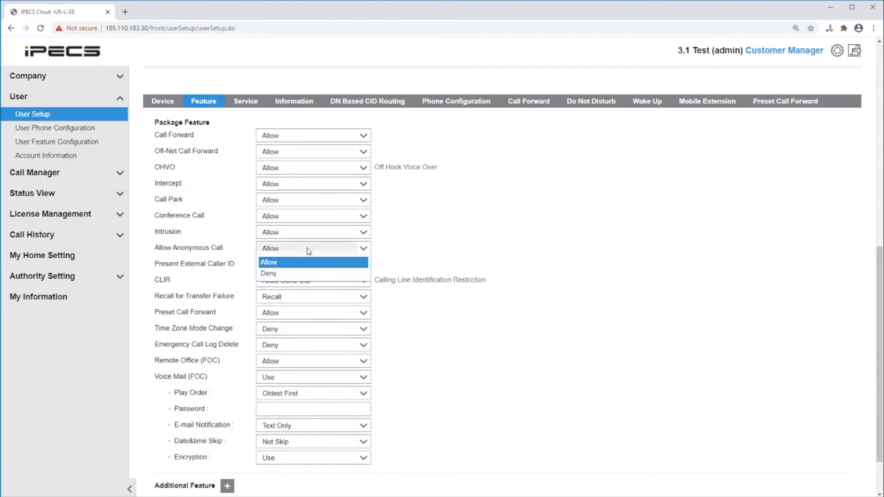
click(308, 250)
click(343, 266)
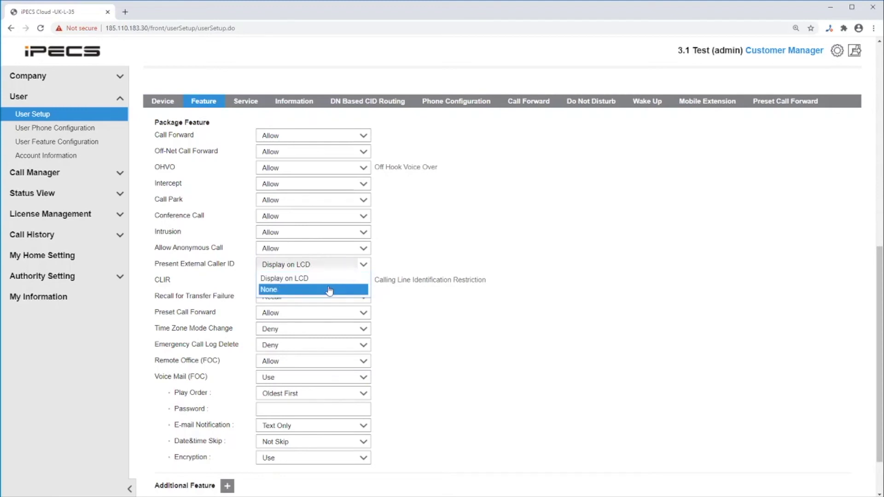
click(336, 279)
click(337, 282)
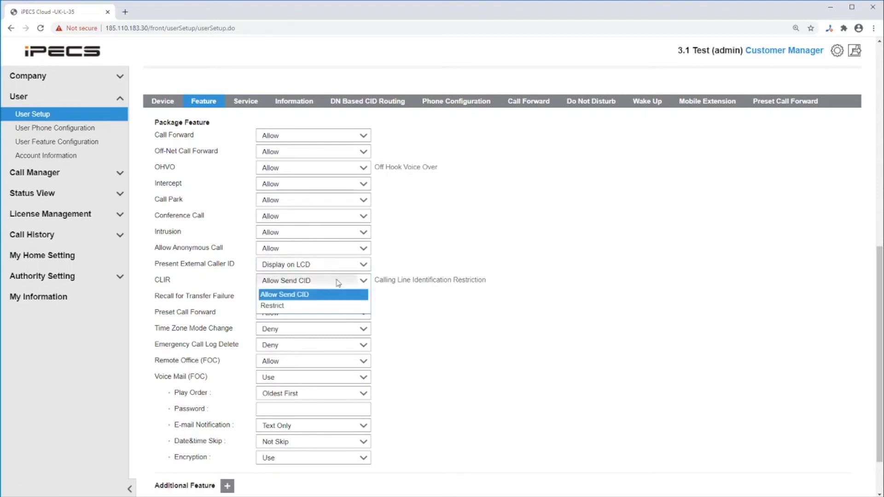
click(319, 306)
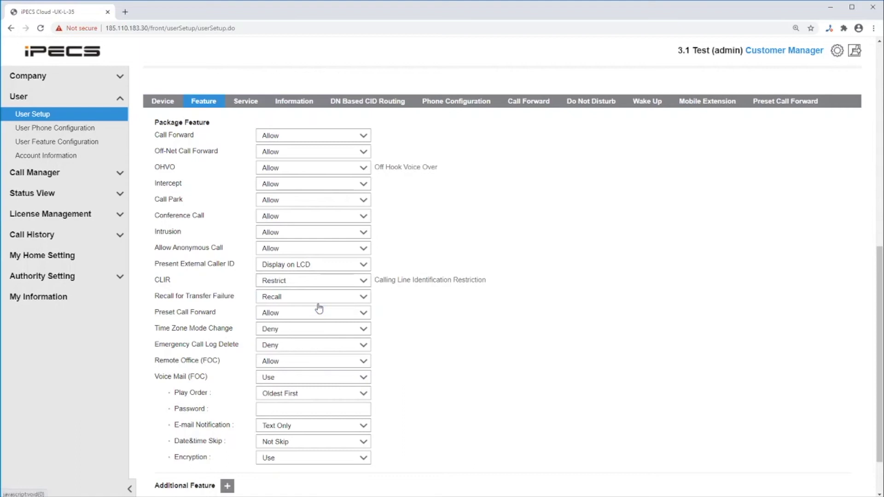
click(322, 331)
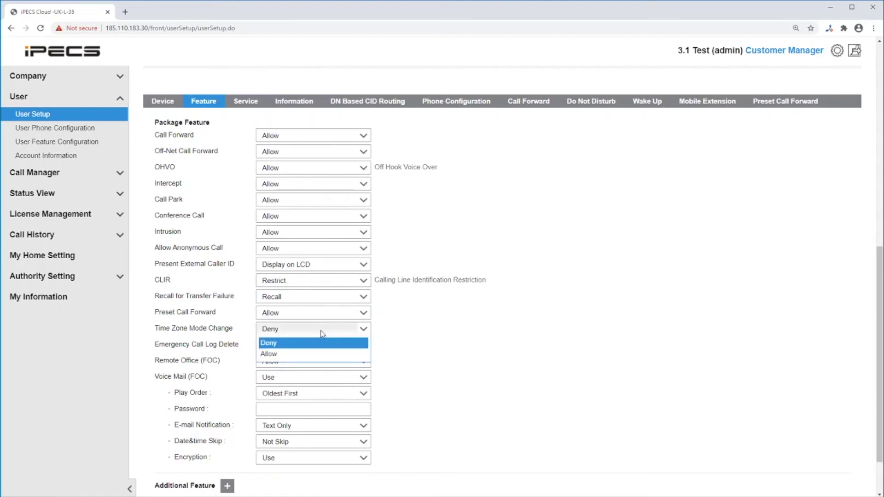
click(308, 344)
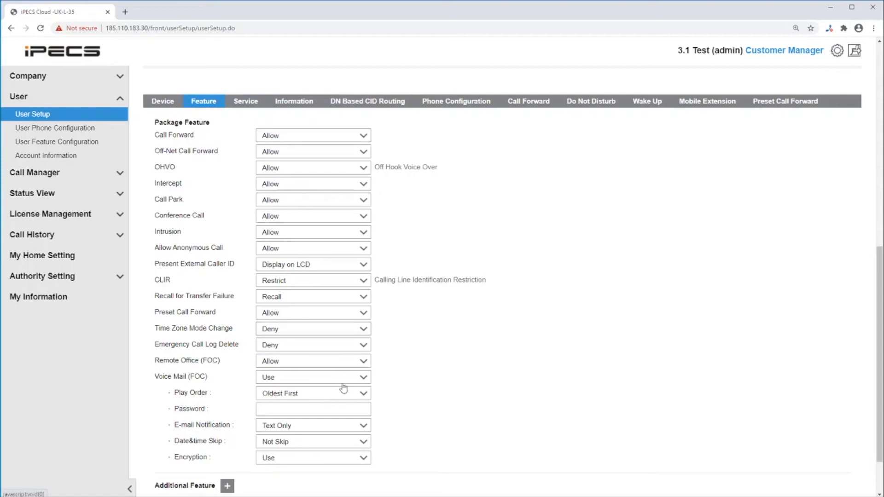
Enter the voice mail password and set voice mail E-mail Notification to Disable
click(325, 409)
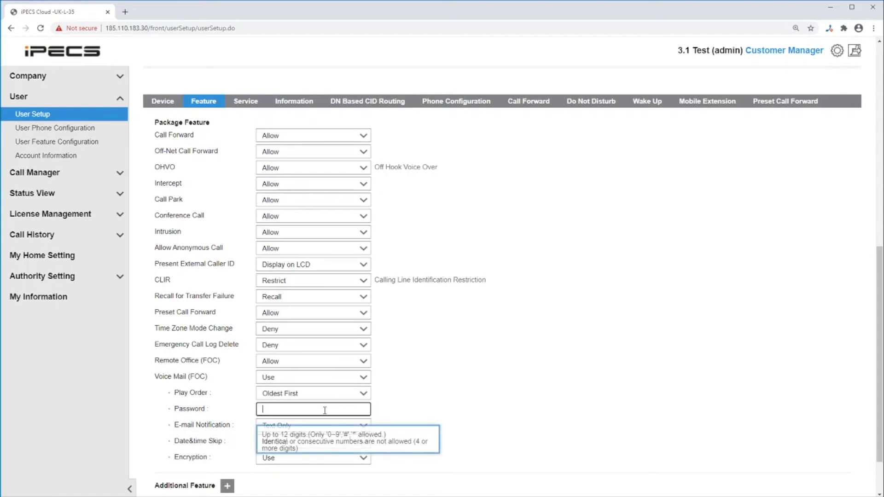
click(470, 393)
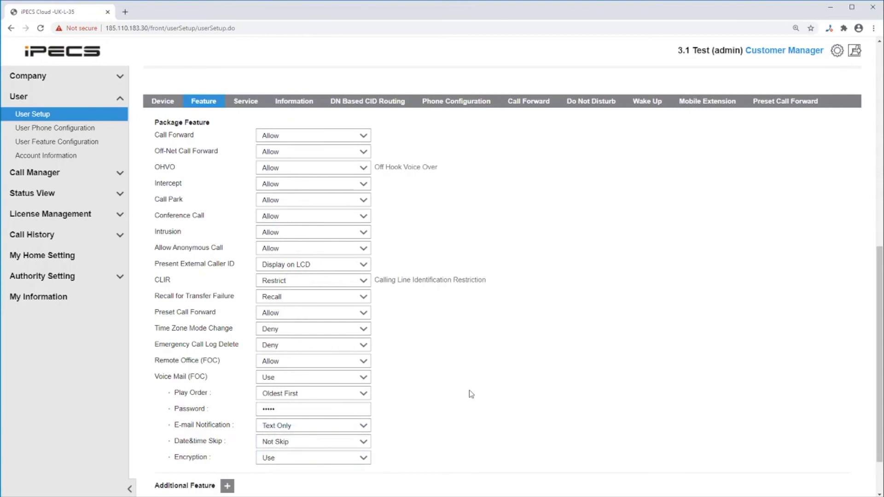
scroll(471, 393, down, 1)
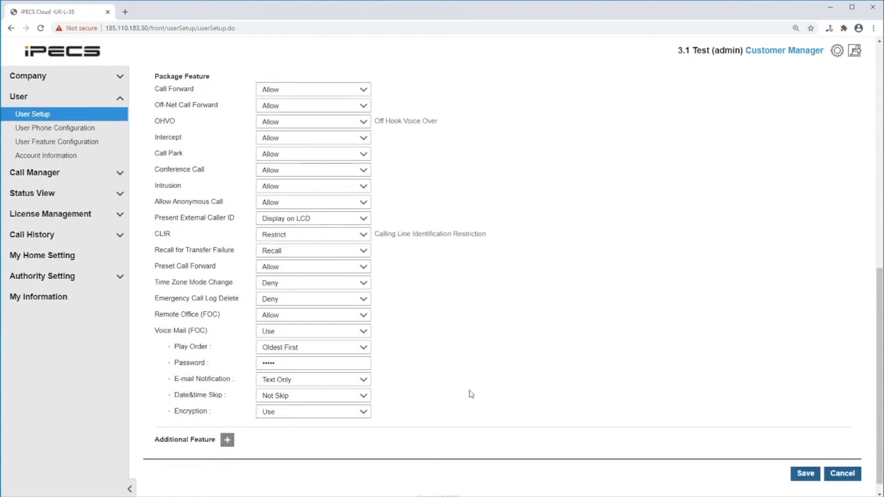
click(350, 383)
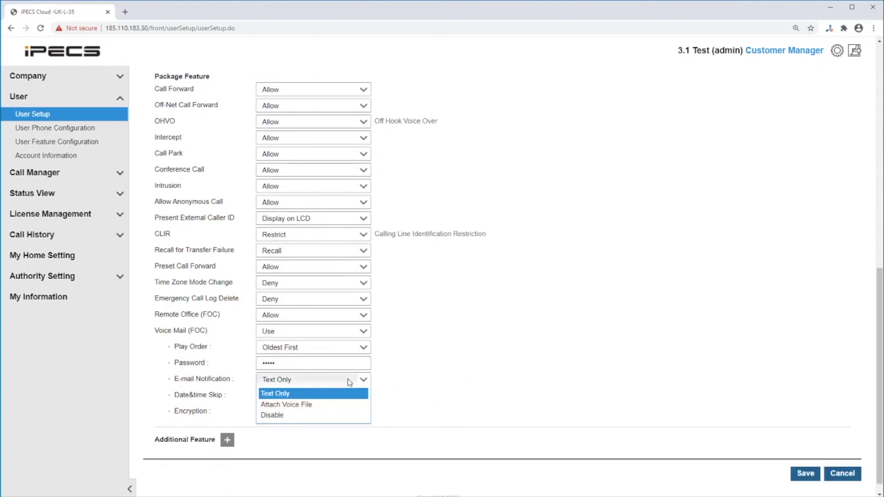
click(304, 417)
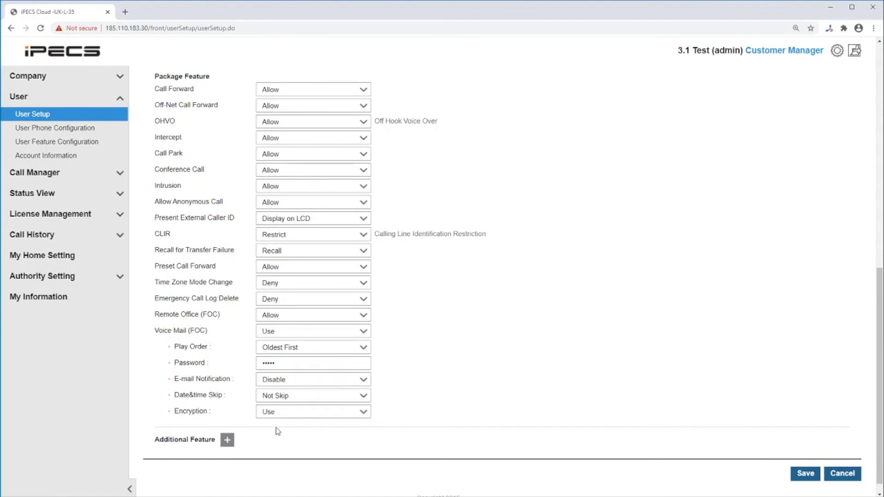
click(228, 441)
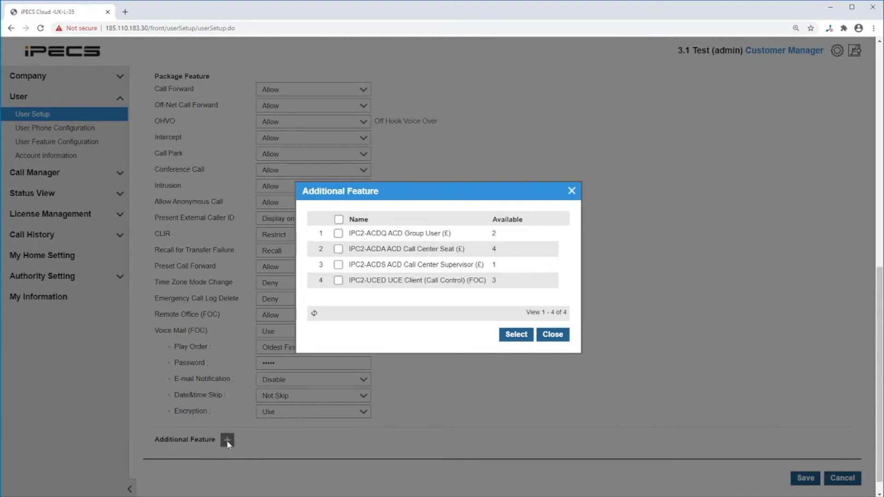
Add the IPC2-UCED UCE Client (Call Control) (FOC) additional feature to the user, confirming it
click(338, 280)
click(509, 335)
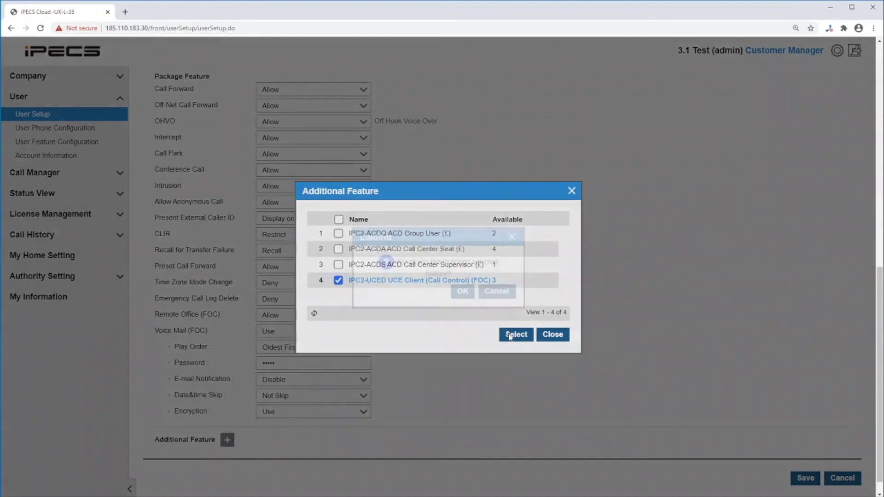
click(462, 291)
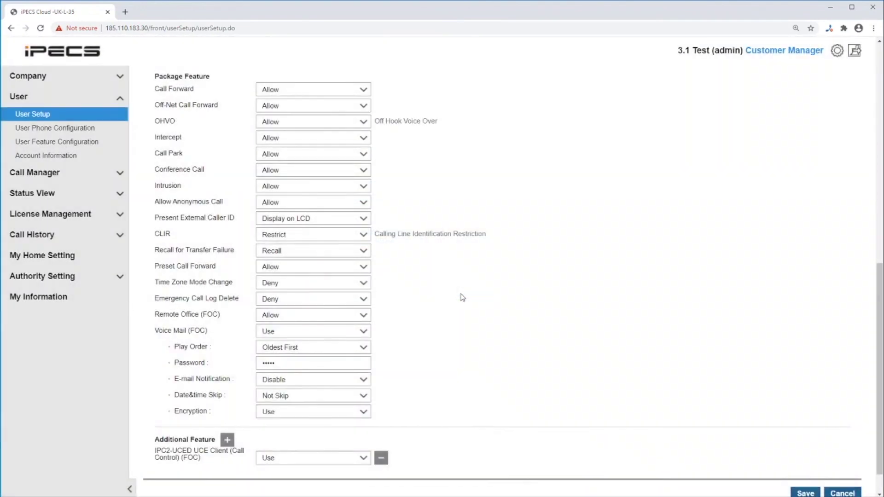
scroll(462, 296, up, 1)
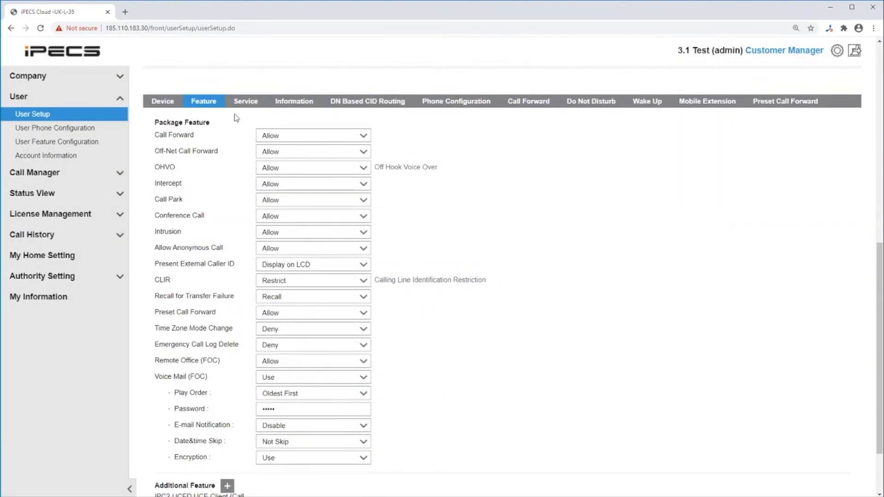
click(243, 101)
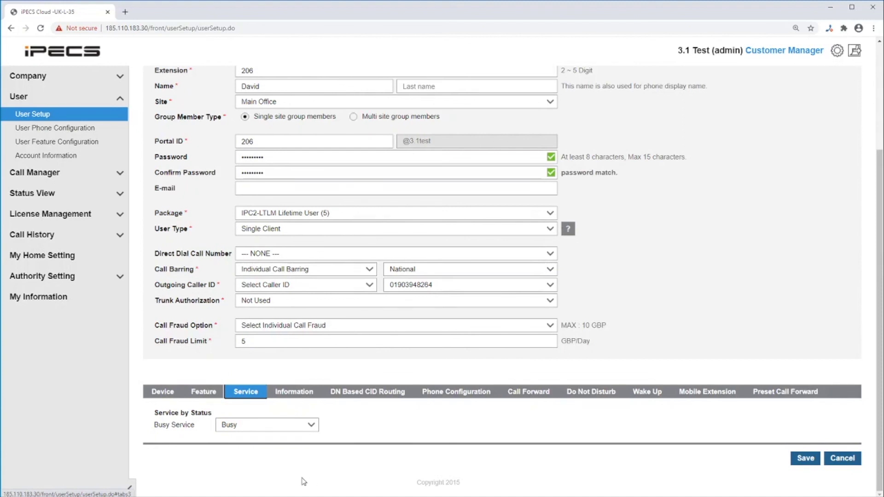
Review the Busy Service options, then show the user's Information section with empty Department and Mobile Number
click(307, 431)
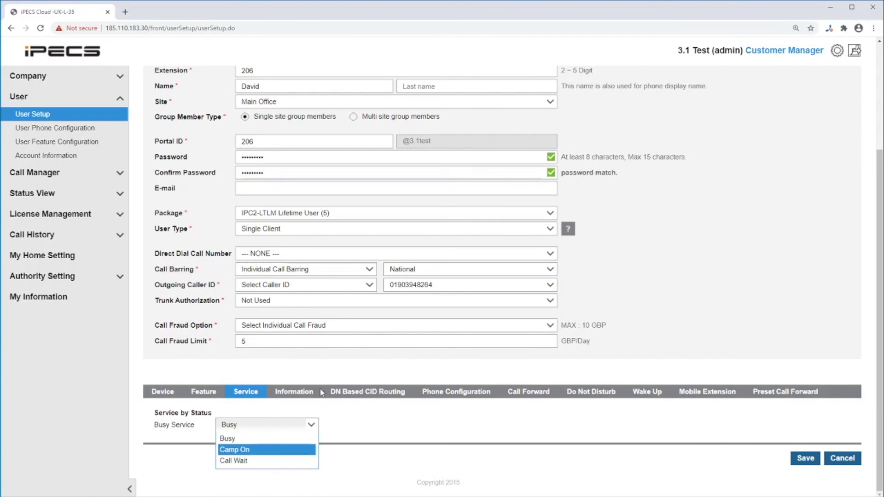
click(293, 393)
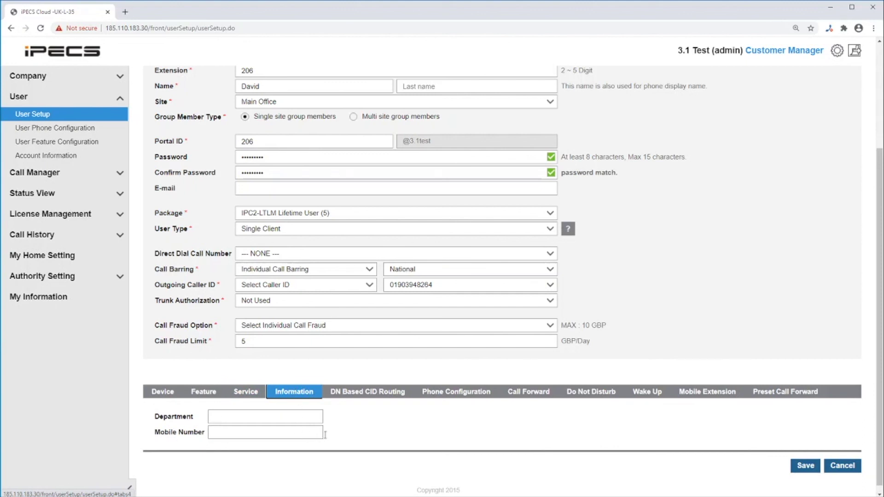
Add a new empty entry in the user's DN Based CID Routing section
click(385, 395)
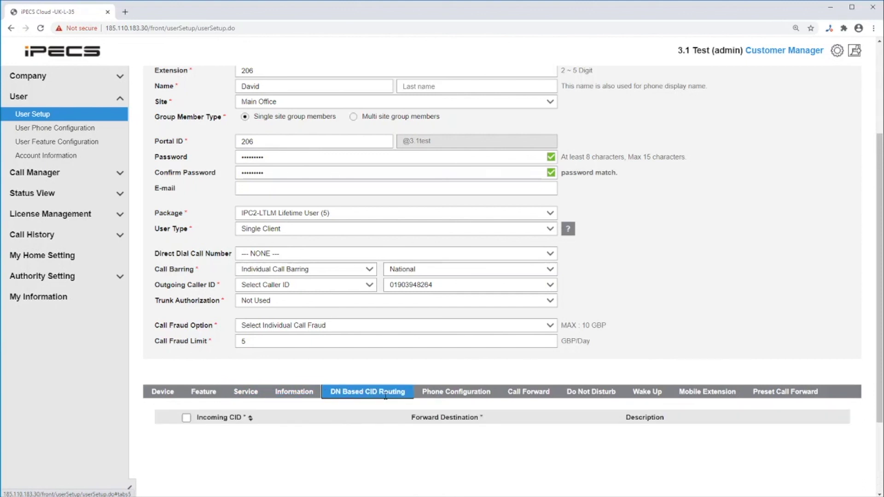
scroll(438, 473, down, 1)
scroll(438, 473, down, 1)
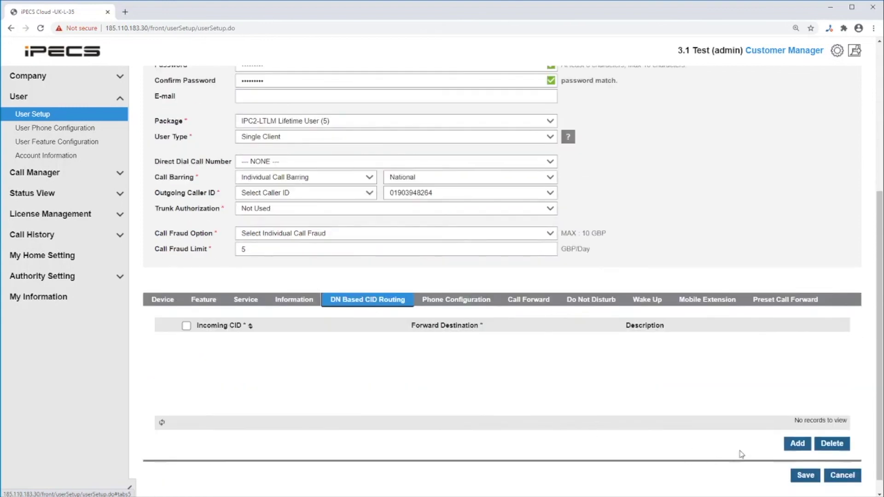
click(797, 444)
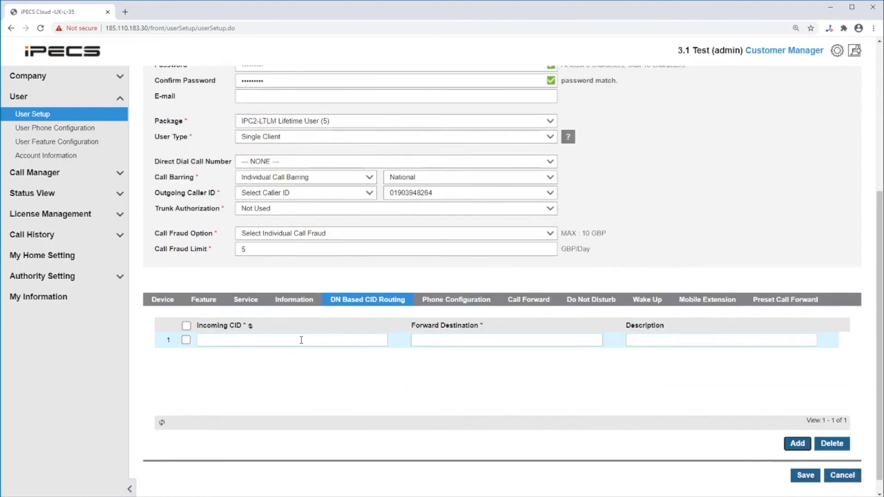
click(449, 340)
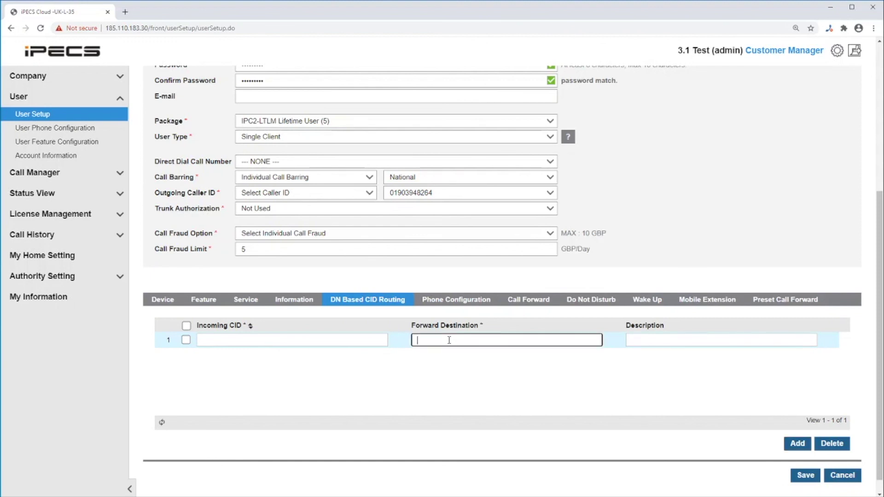
Delete the empty CID routing entry so no routing records remain
click(186, 340)
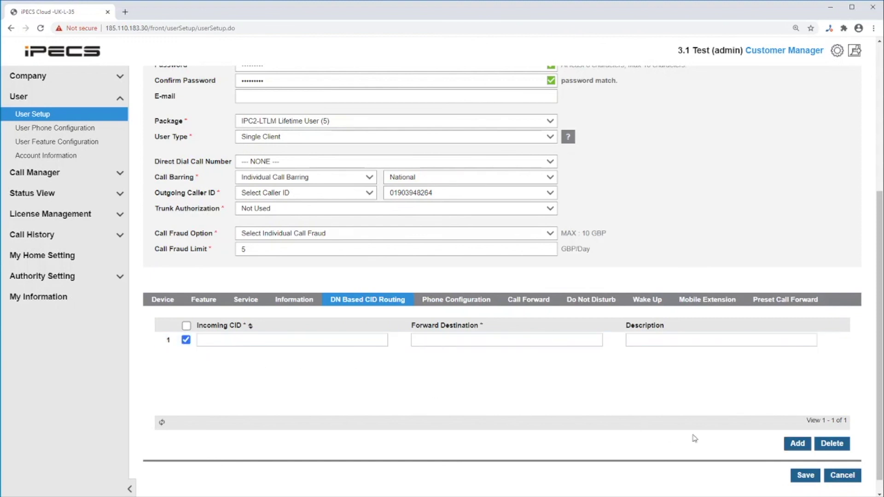
click(823, 443)
click(461, 286)
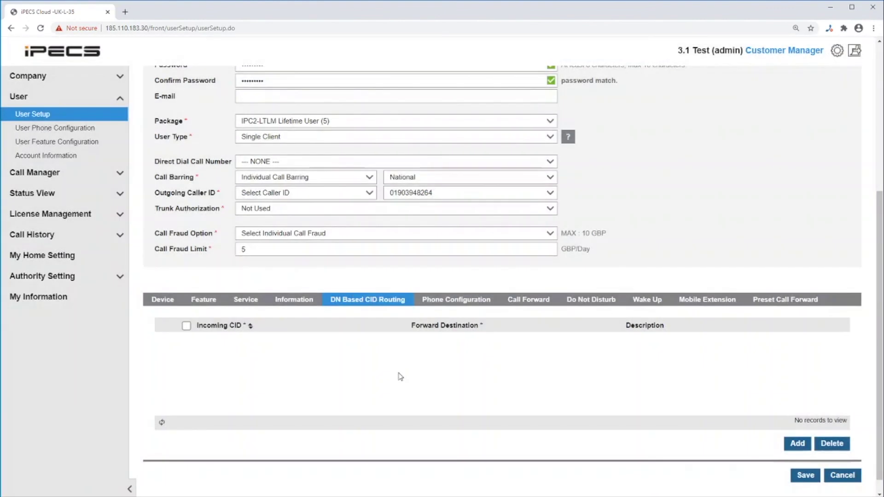